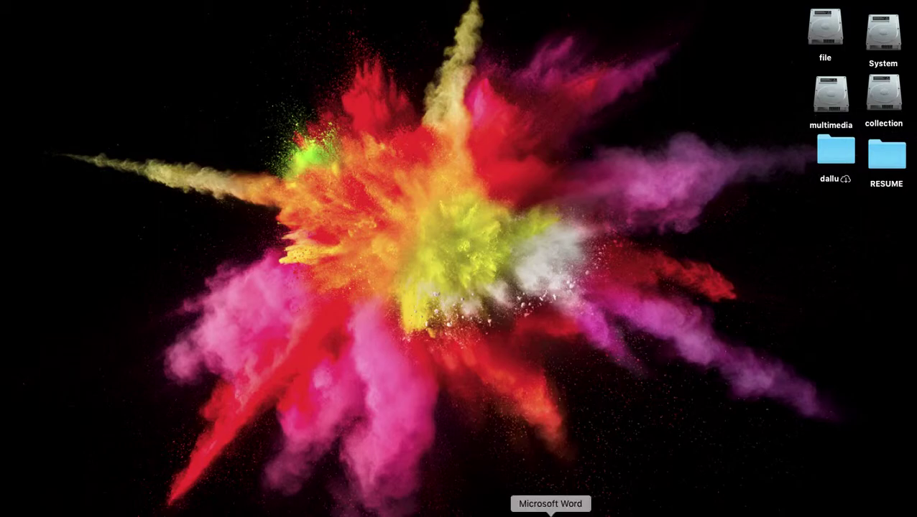
# - Launch Word, check its version under About Microsoft Word, then create a blank document
pyautogui.click(550, 512)
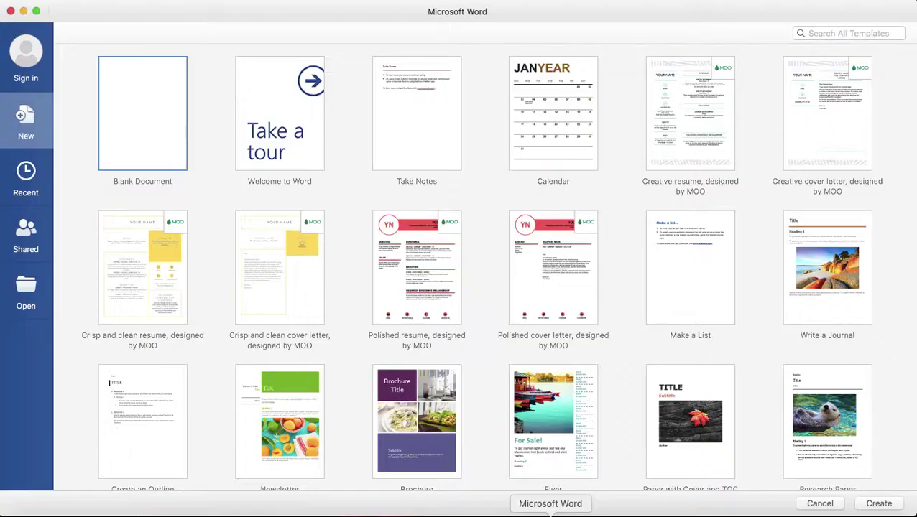
pyautogui.click(49, 3)
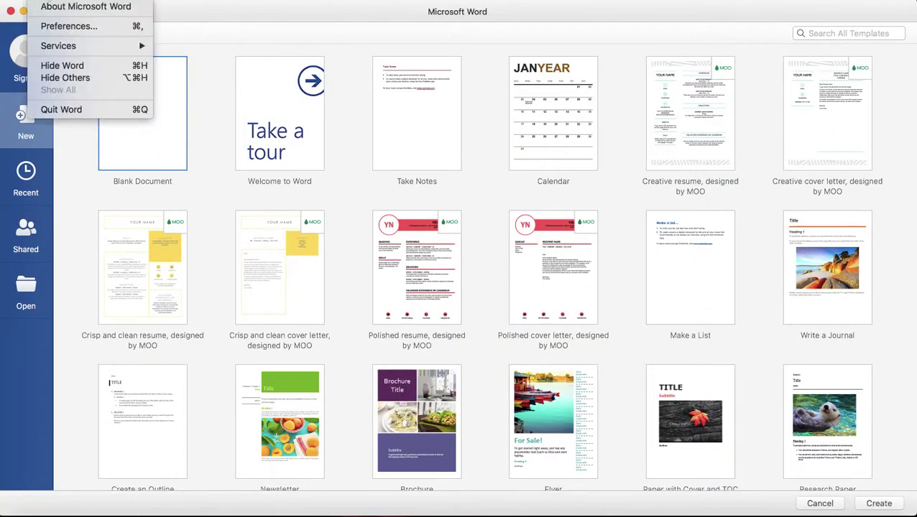
pyautogui.click(73, 8)
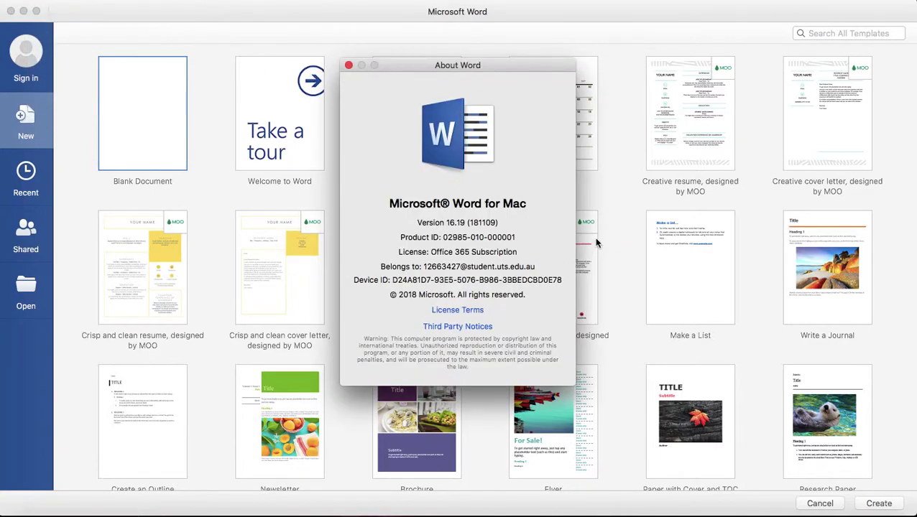
pyautogui.press('super+w')
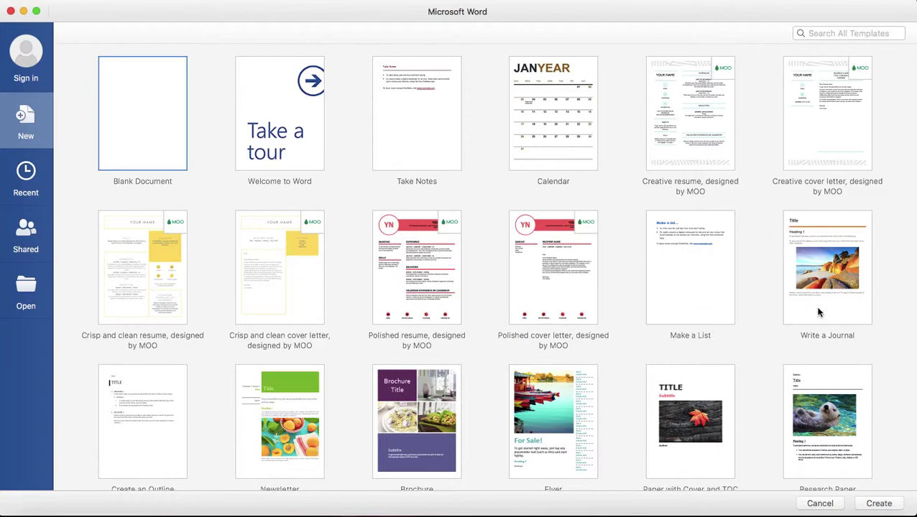
pyautogui.doubleClick(143, 129)
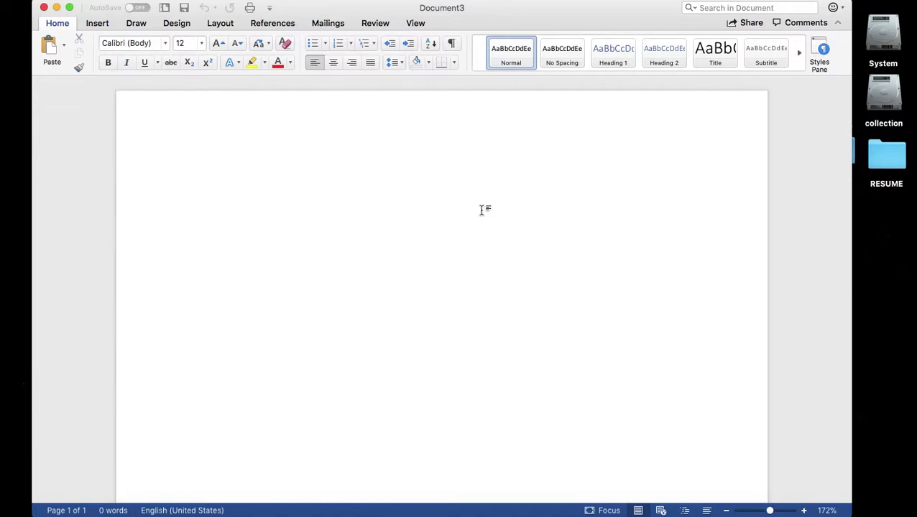
# - Type 'Welcome Youtube...' and save the document to the Desktop as test.docx
pyautogui.write('Welcome ')
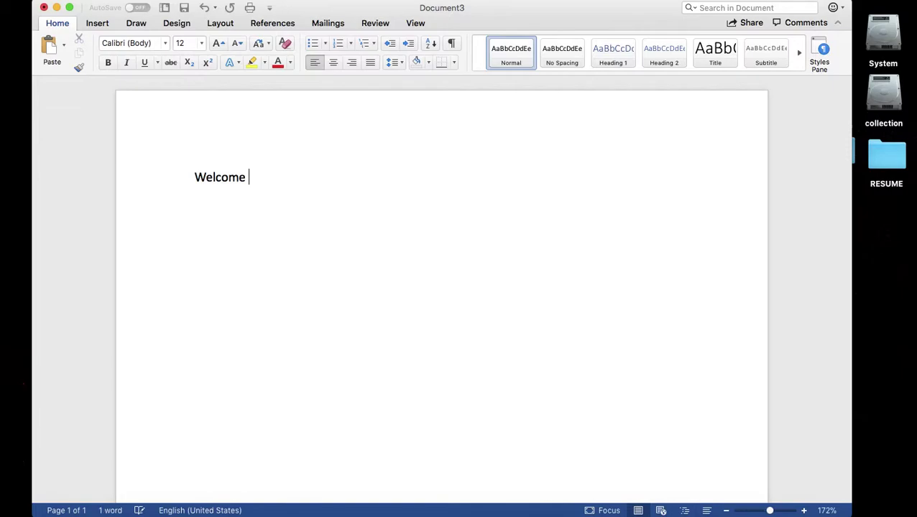
pyautogui.write('Youtu')
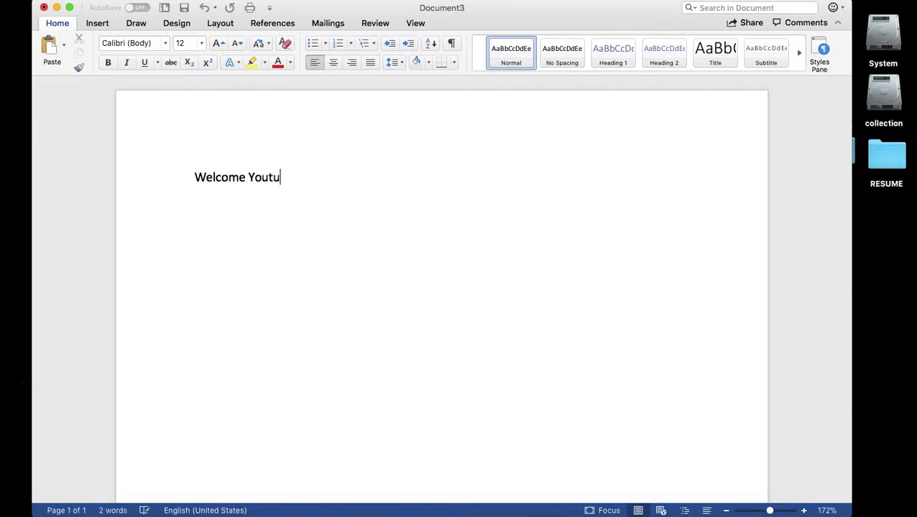
pyautogui.write('be...')
pyautogui.press('super+s')
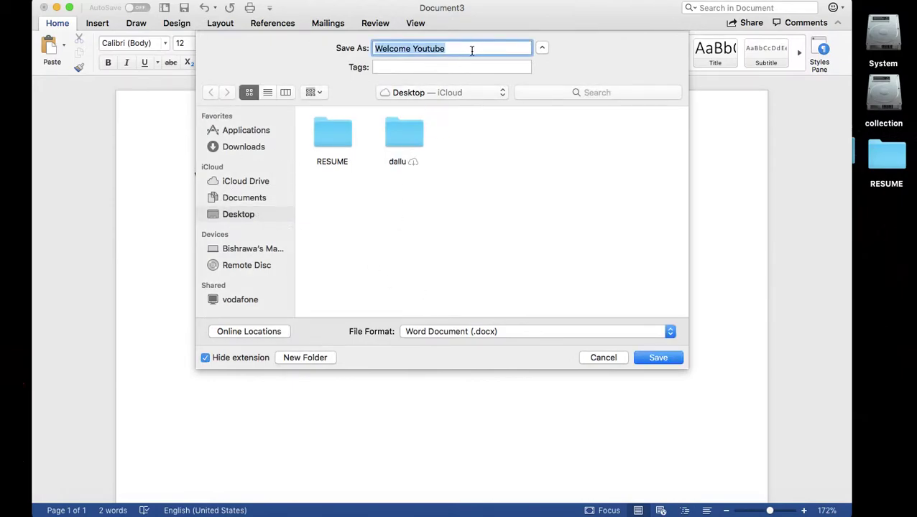
pyautogui.write('test')
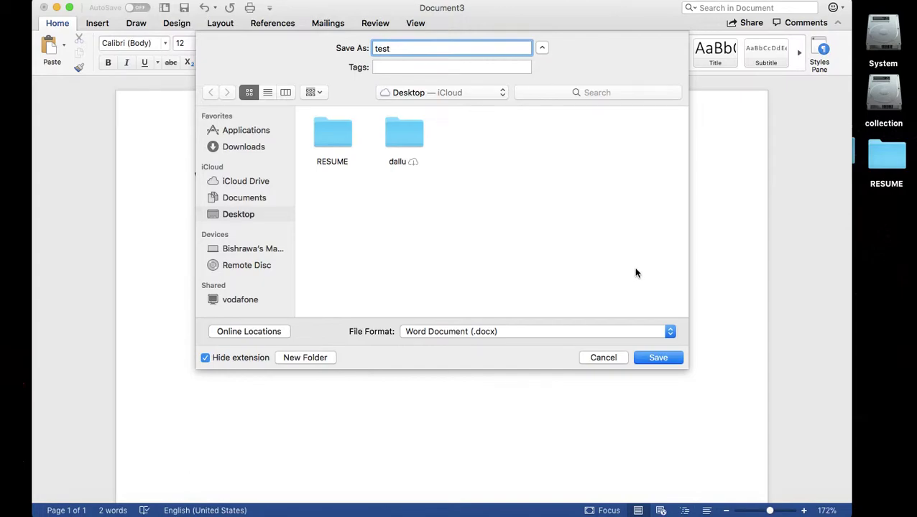
pyautogui.click(647, 356)
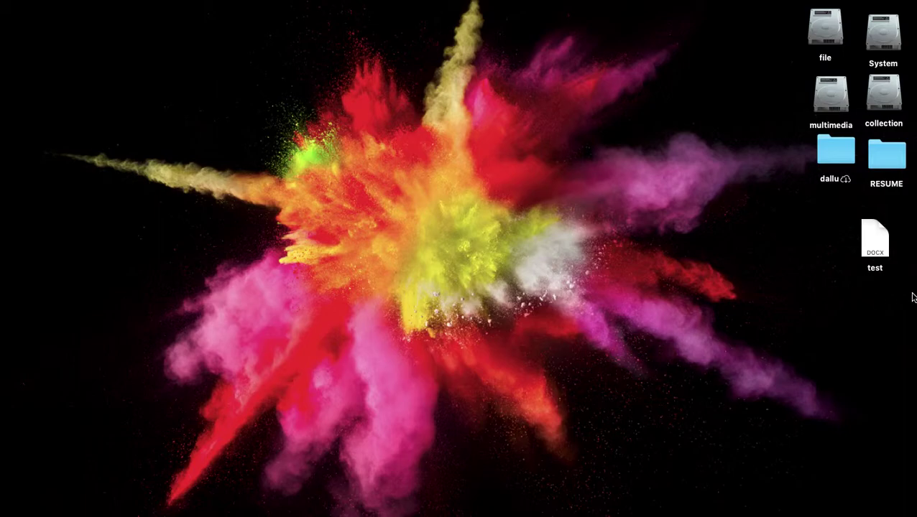
# - Reopen test.docx, then type and delete 'aa' after the existing text, leaving it unchanged
pyautogui.moveTo(875, 241)
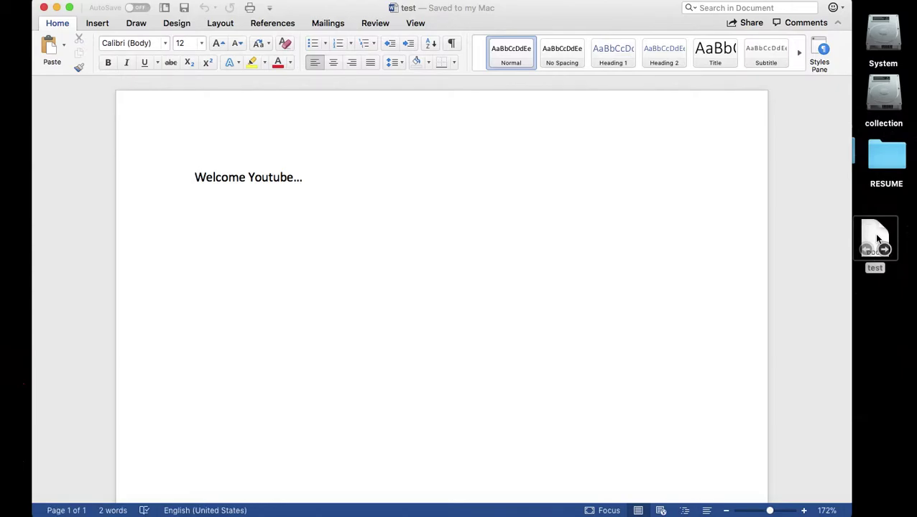
pyautogui.click(468, 176)
pyautogui.write('aa')
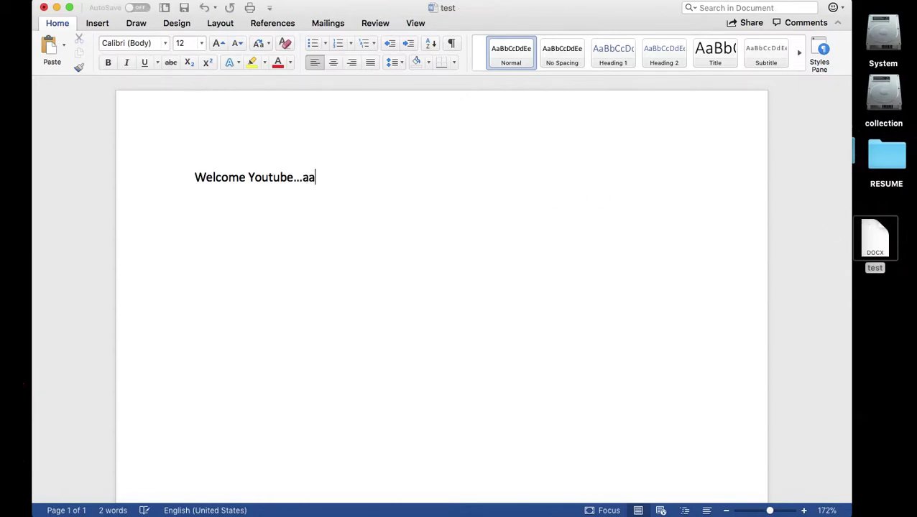
pyautogui.press('BackSpace')
pyautogui.press('BackSpace')
# - Open the Protect Document password settings from the Review tab's Protect menu
pyautogui.click(371, 23)
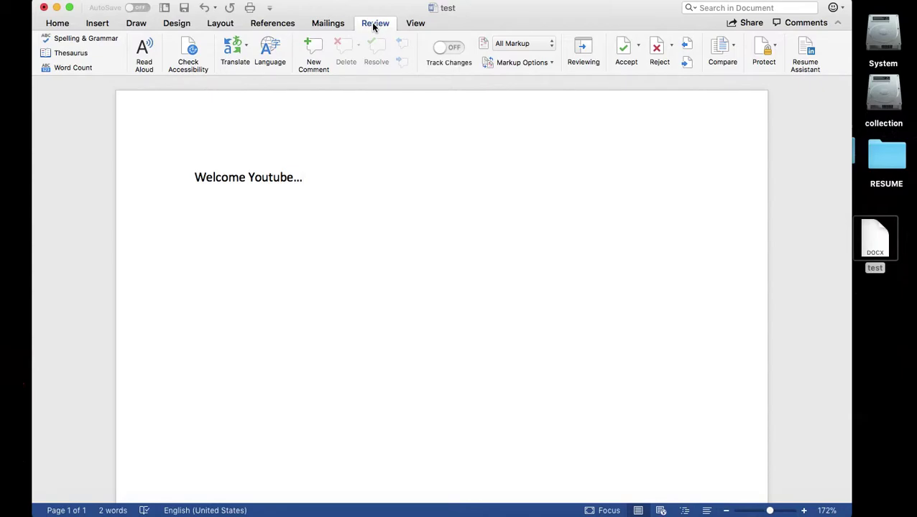
pyautogui.click(777, 48)
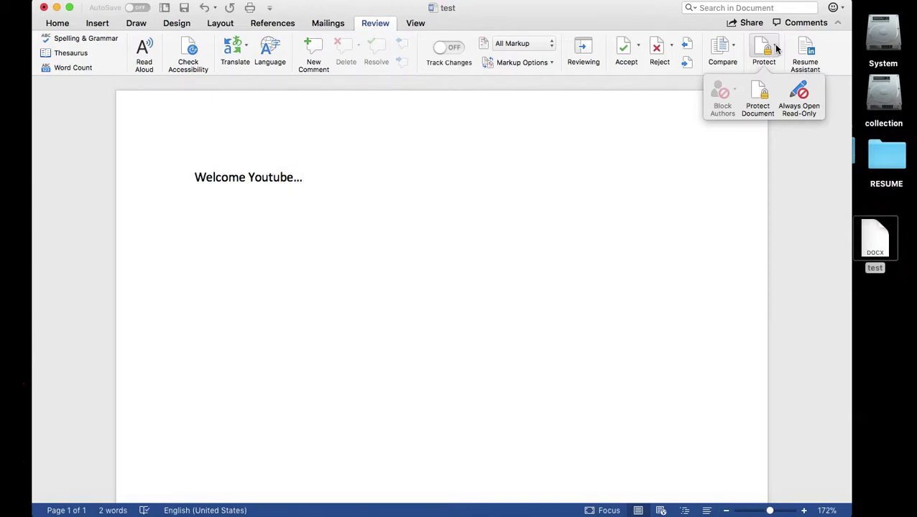
pyautogui.click(758, 97)
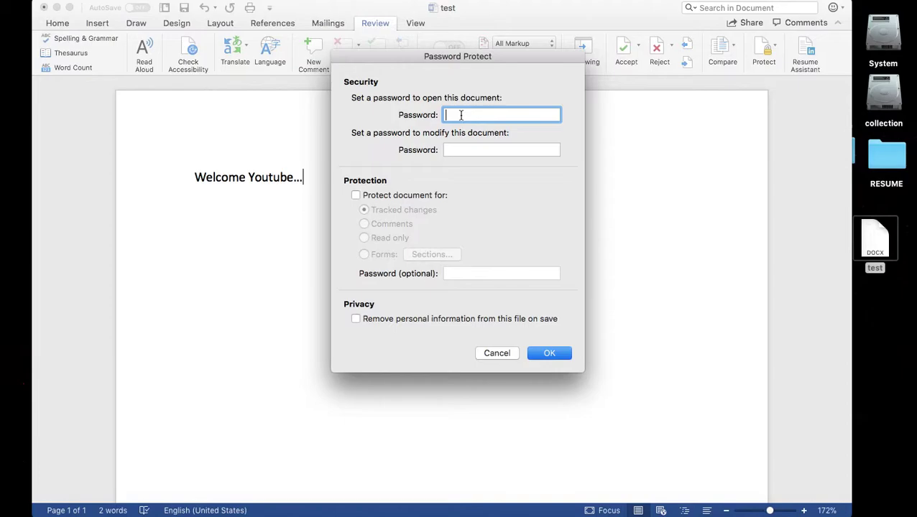
# - Set an open password on test and confirm it in the re-entry prompt
pyautogui.write('12345')
pyautogui.click(548, 352)
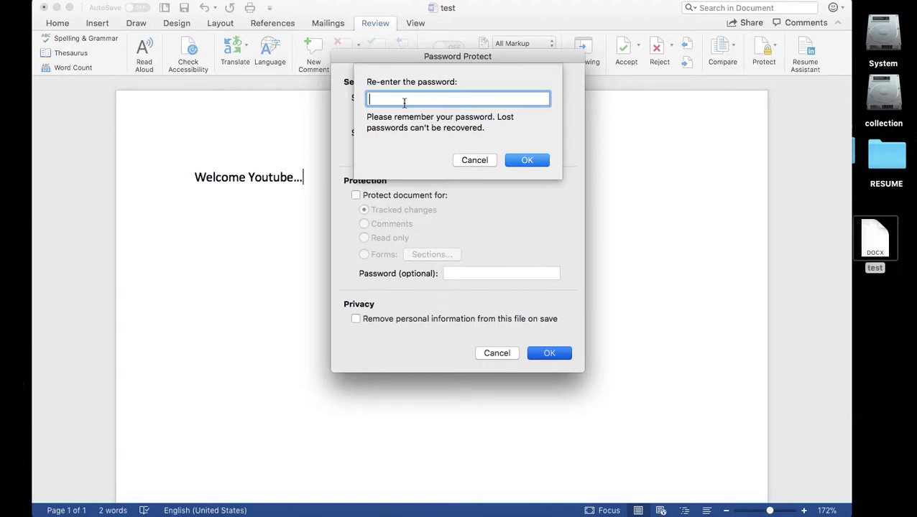
pyautogui.write('12345')
pyautogui.click(525, 160)
pyautogui.press('Return')
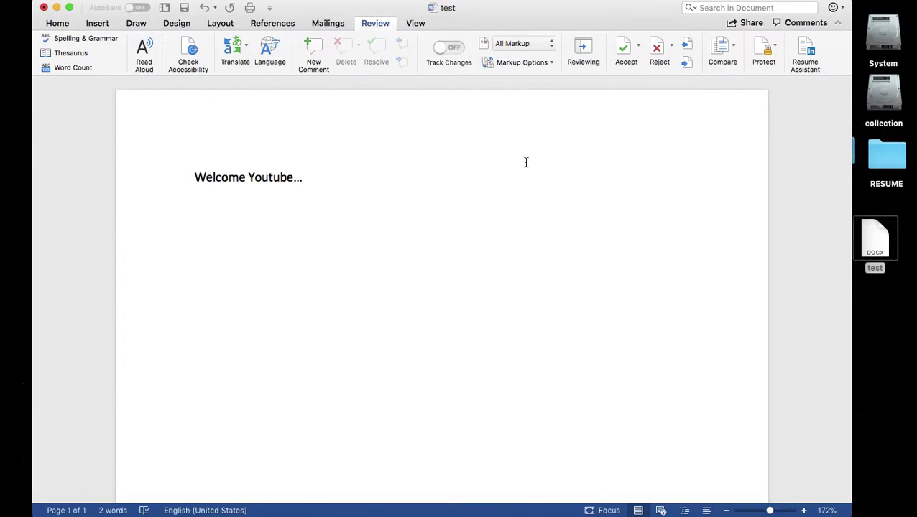
# - Save the password-protected document with File > Save and close its window
pyautogui.click(77, 2)
pyautogui.click(92, 79)
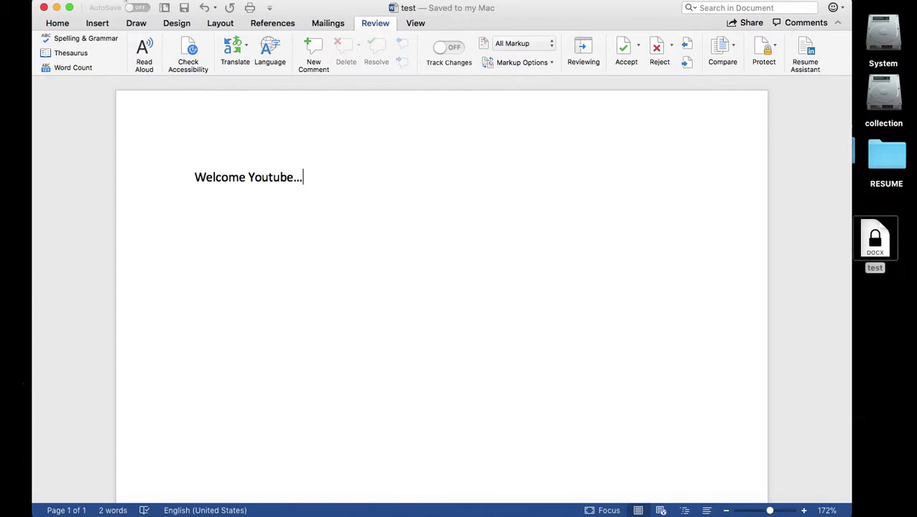
pyautogui.click(44, 7)
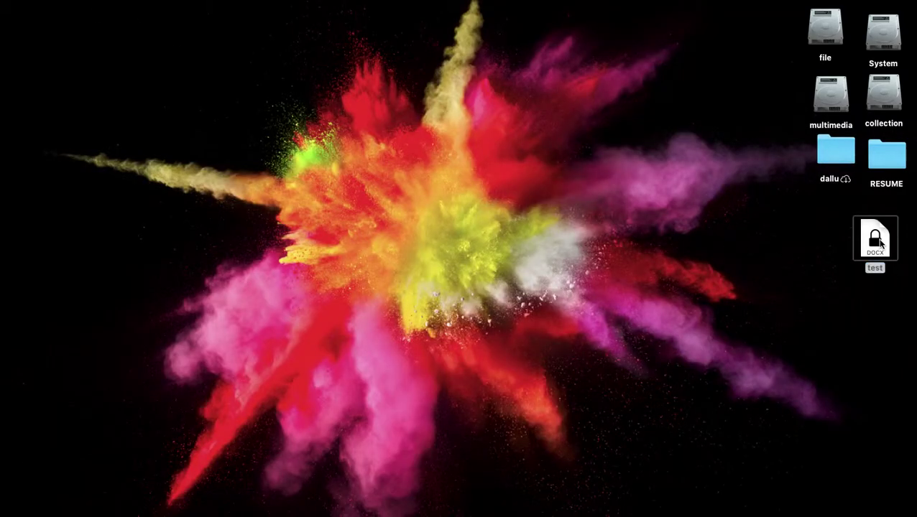
# - Open test.docx from the desktop, entering its open password
pyautogui.doubleClick(881, 245)
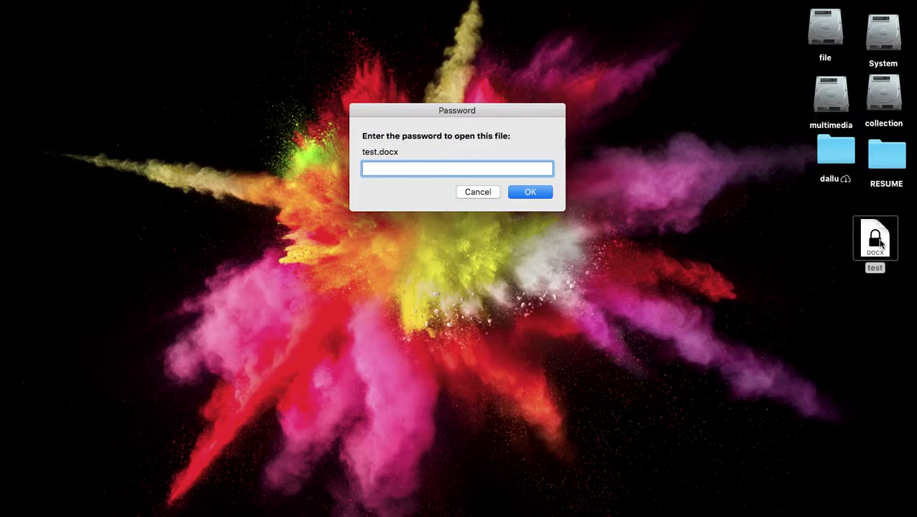
pyautogui.write('•••••')
pyautogui.click(546, 194)
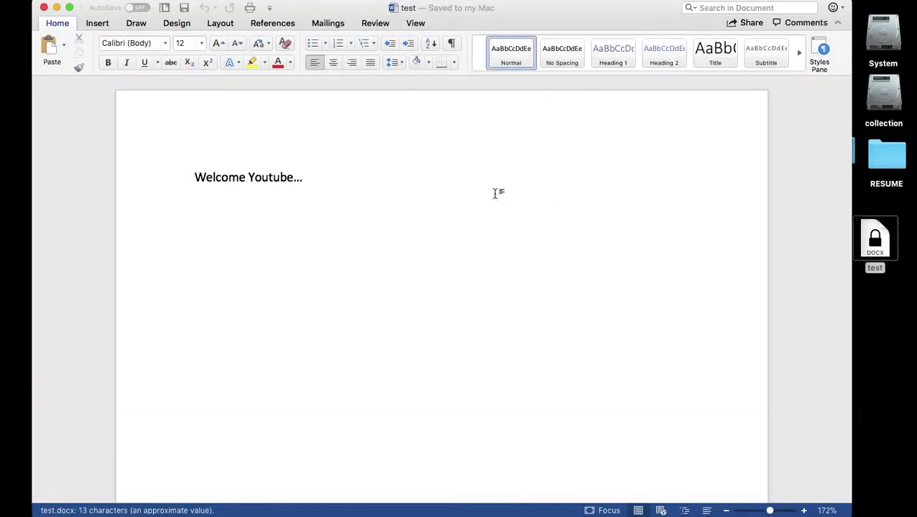
# - Type and delete 'aa' after 'Welcome Youtube...', leaving the text unchanged
pyautogui.click(327, 181)
pyautogui.write('aa')
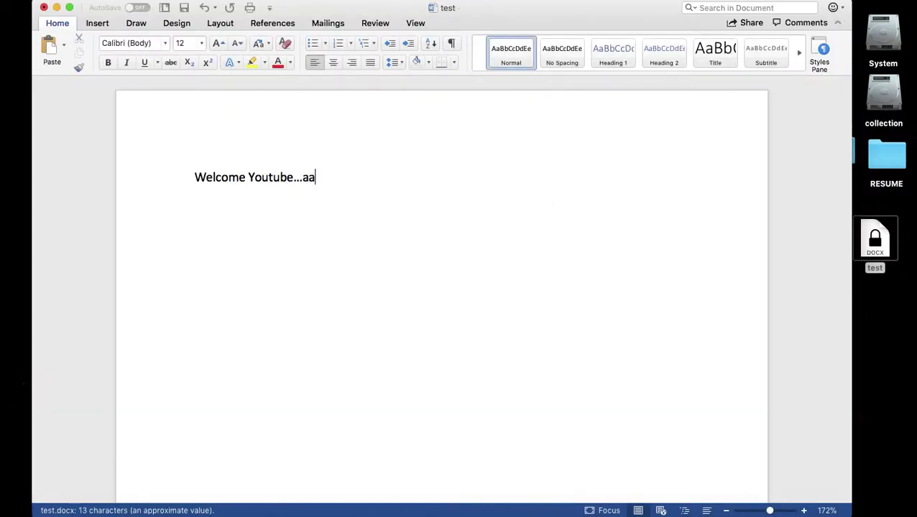
pyautogui.press('BackSpace')
pyautogui.press('BackSpace')
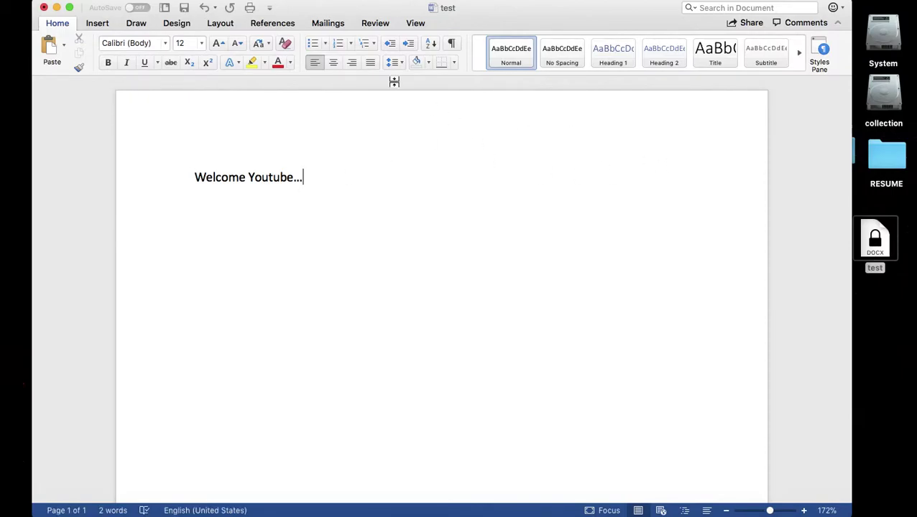
# - Open Protect Document from the Review tab and set and confirm the open password
pyautogui.click(373, 24)
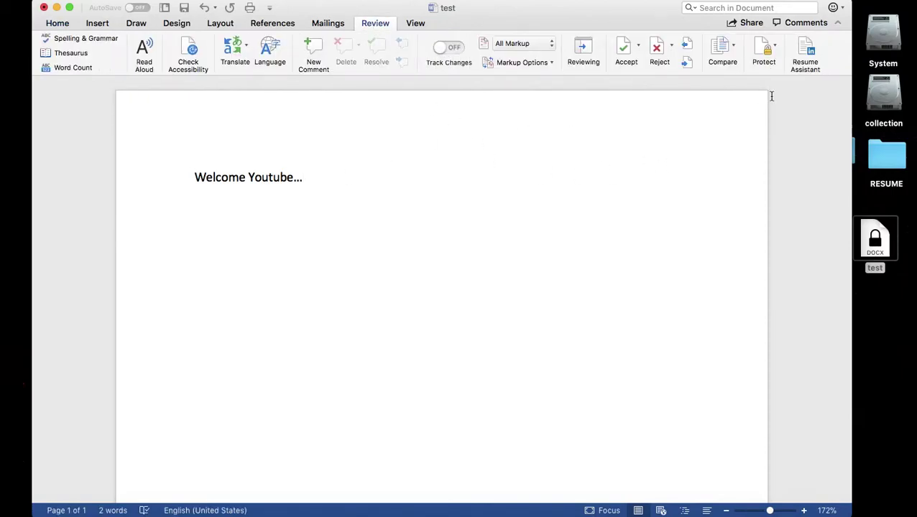
pyautogui.click(776, 52)
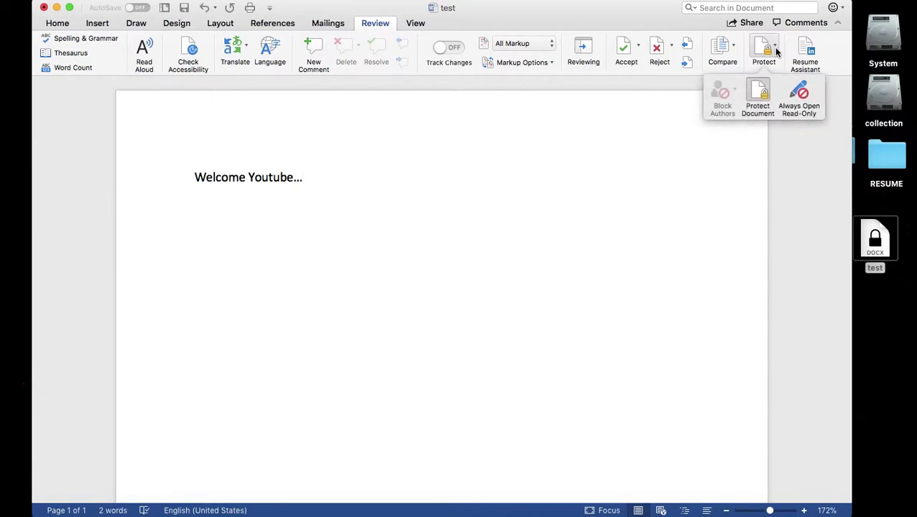
pyautogui.click(762, 95)
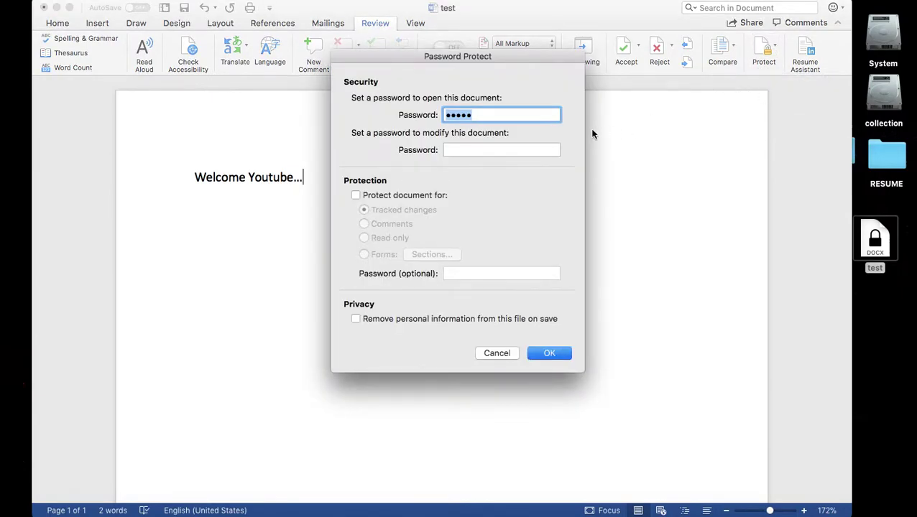
pyautogui.click(496, 149)
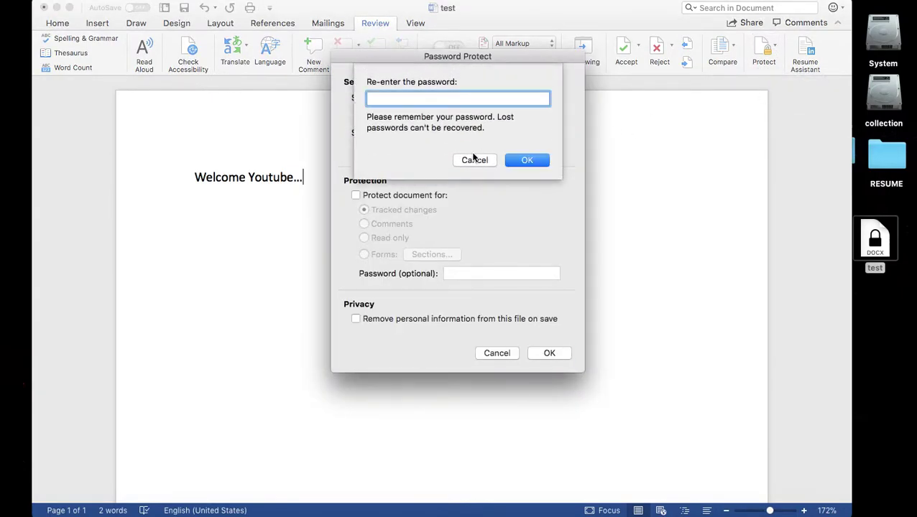
pyautogui.click(474, 161)
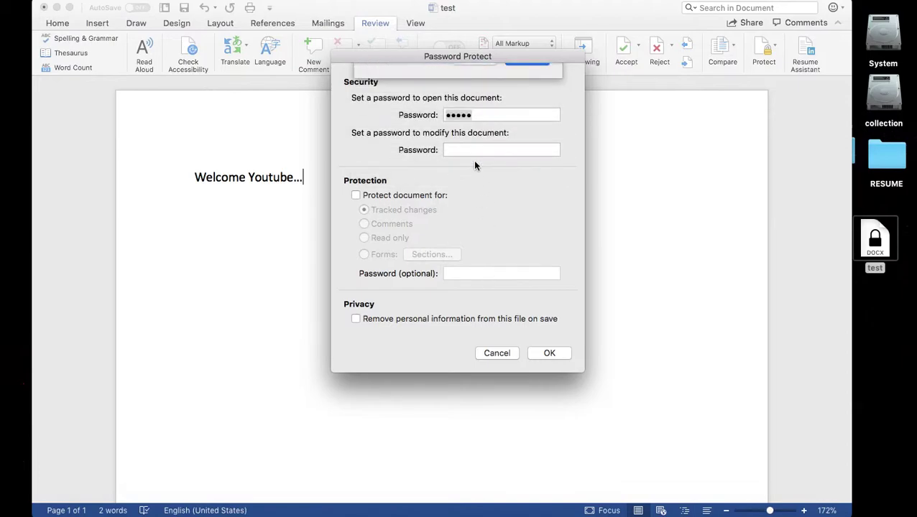
pyautogui.click(455, 149)
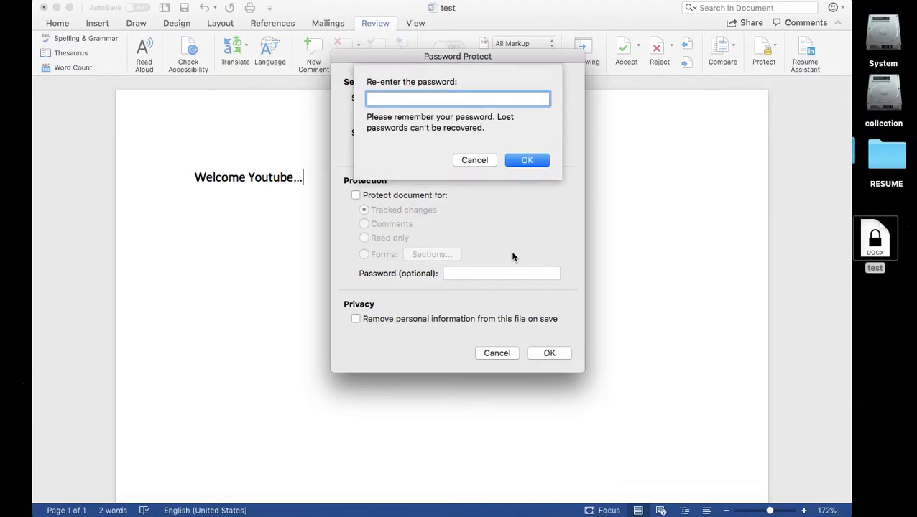
pyautogui.write('12345')
pyautogui.click(527, 159)
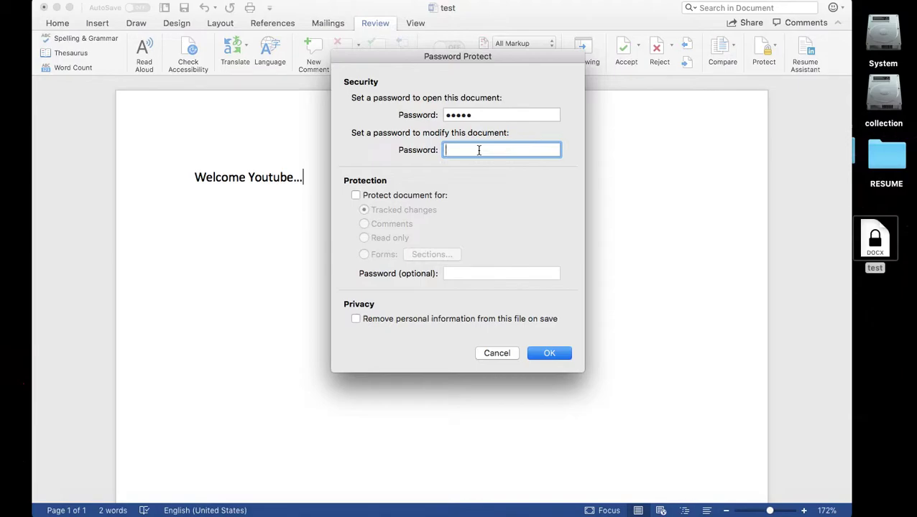
# - Set and confirm a modify password, then save with Cmd+S and close the window
pyautogui.write('12')
pyautogui.click(546, 353)
pyautogui.write('12')
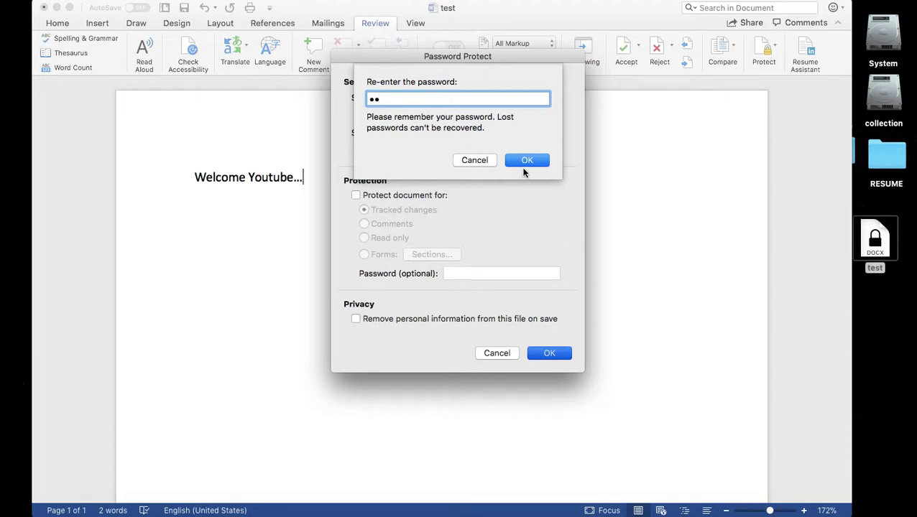
pyautogui.click(527, 163)
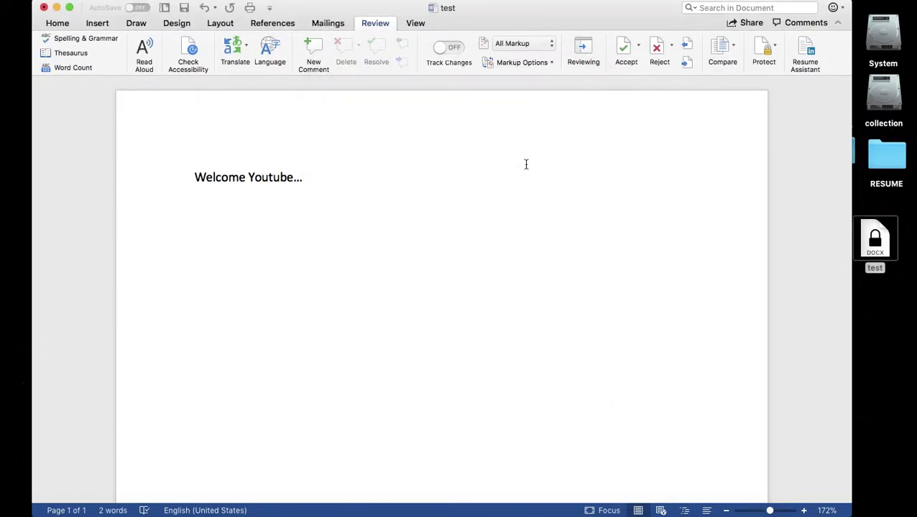
pyautogui.press('super+s')
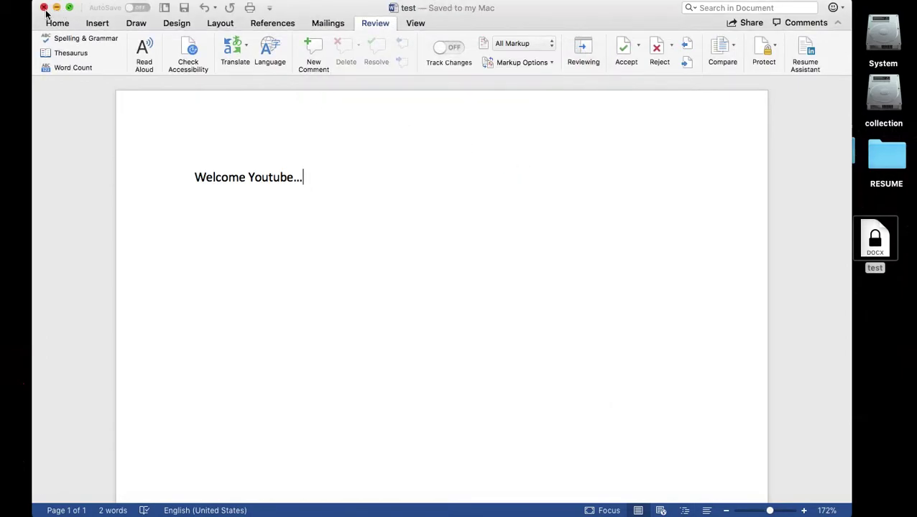
pyautogui.click(45, 10)
pyautogui.doubleClick(874, 239)
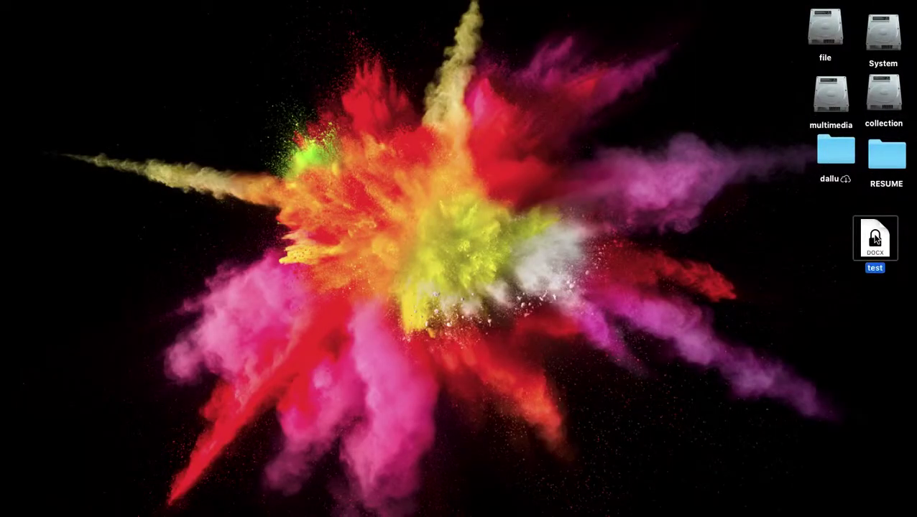
pyautogui.write('•••••')
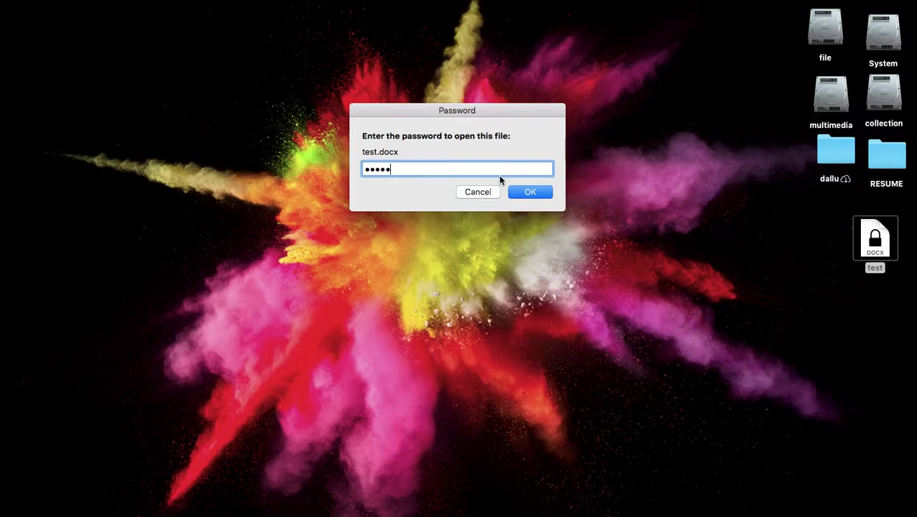
pyautogui.click(528, 193)
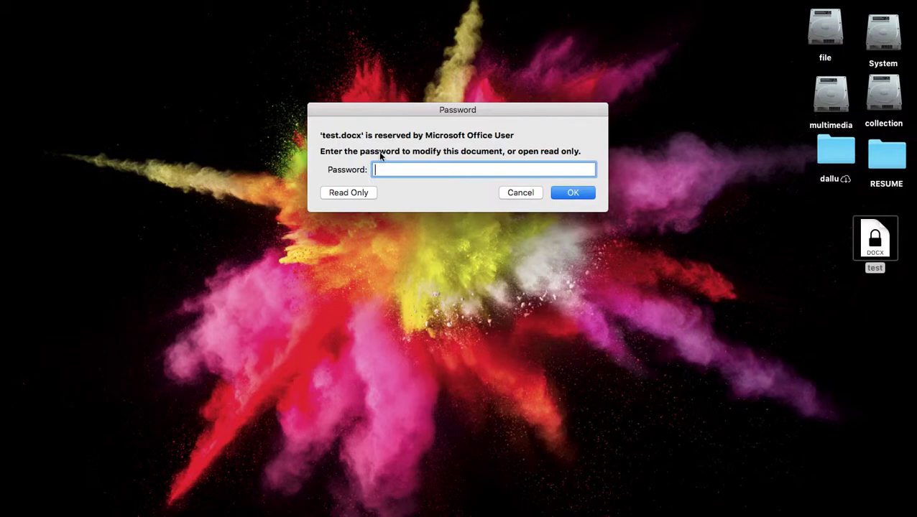
pyautogui.click(345, 194)
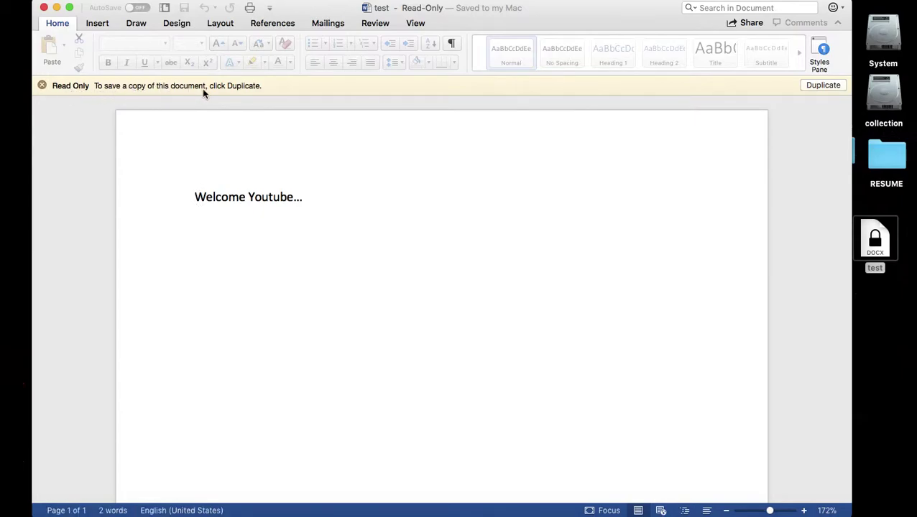
pyautogui.click(314, 197)
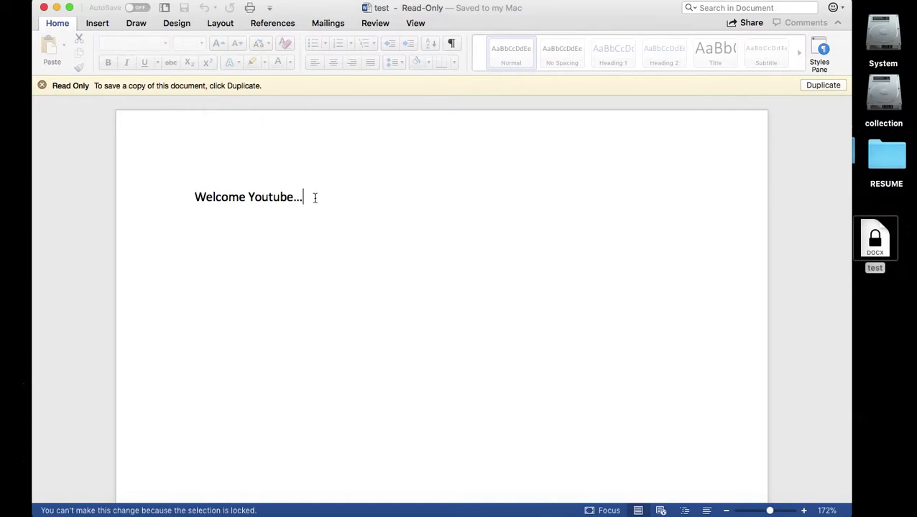
pyautogui.click(44, 8)
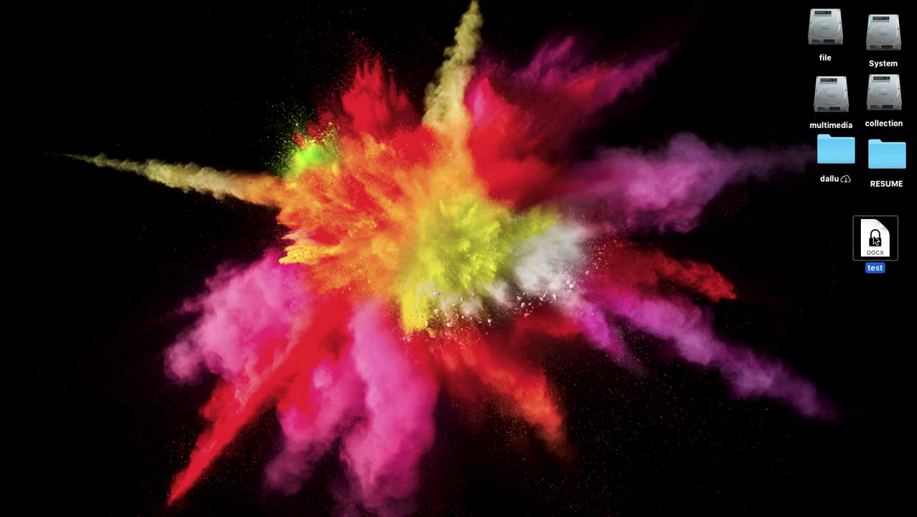
# - Reopen test.docx from the desktop, entering the open password
pyautogui.doubleClick(874, 240)
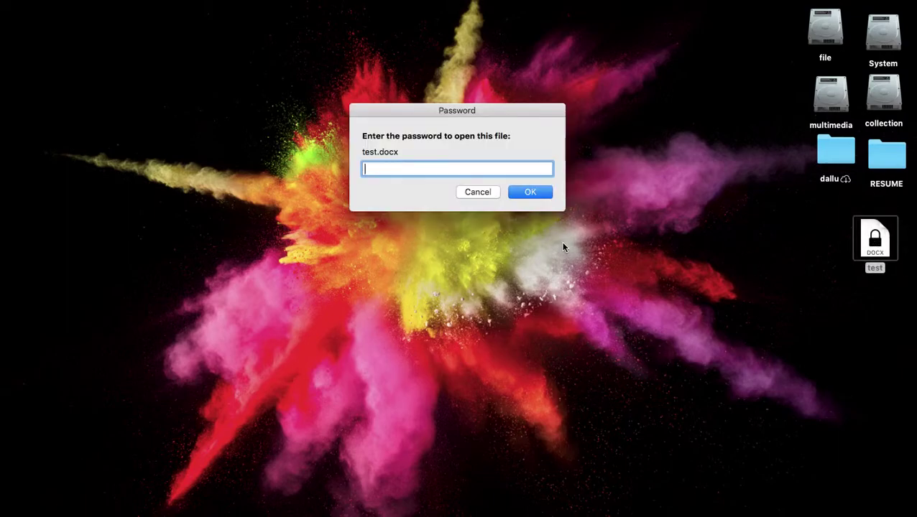
pyautogui.write('12345')
pyautogui.click(539, 193)
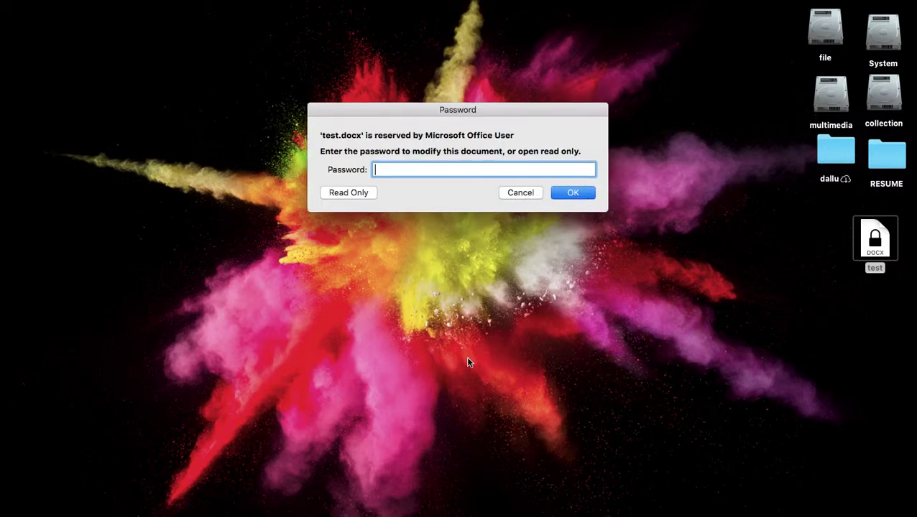
# - Enter the modify password to unlock editing and type 'aa' after 'Welcome Youtube...'
pyautogui.write('12345')
pyautogui.press('Return')
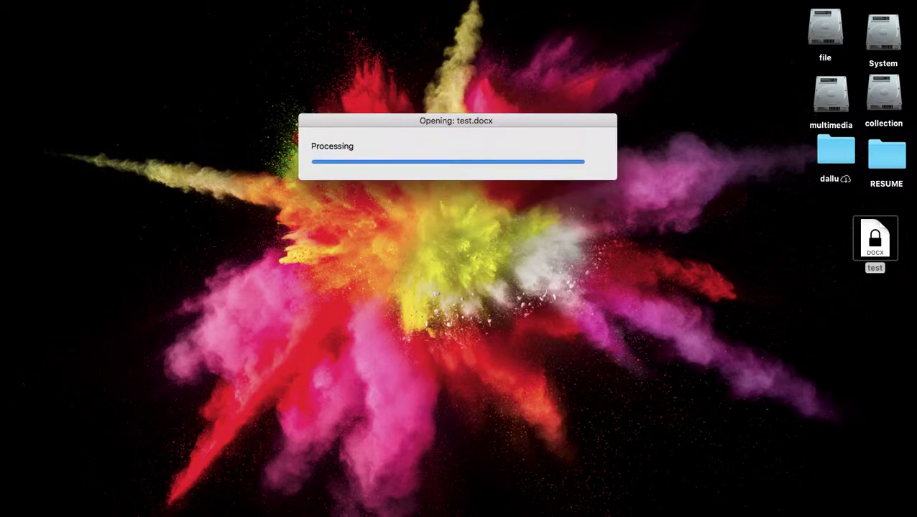
pyautogui.click(381, 229)
pyautogui.write('a')
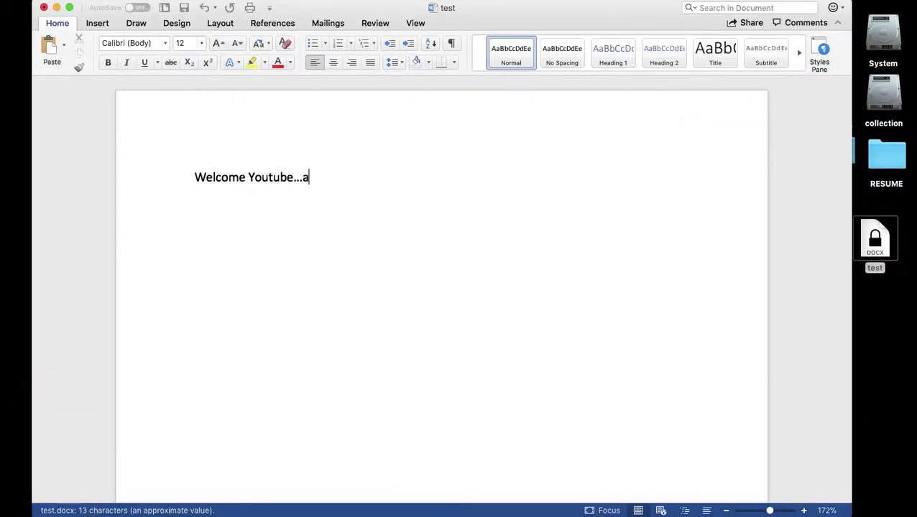
pyautogui.write('a')
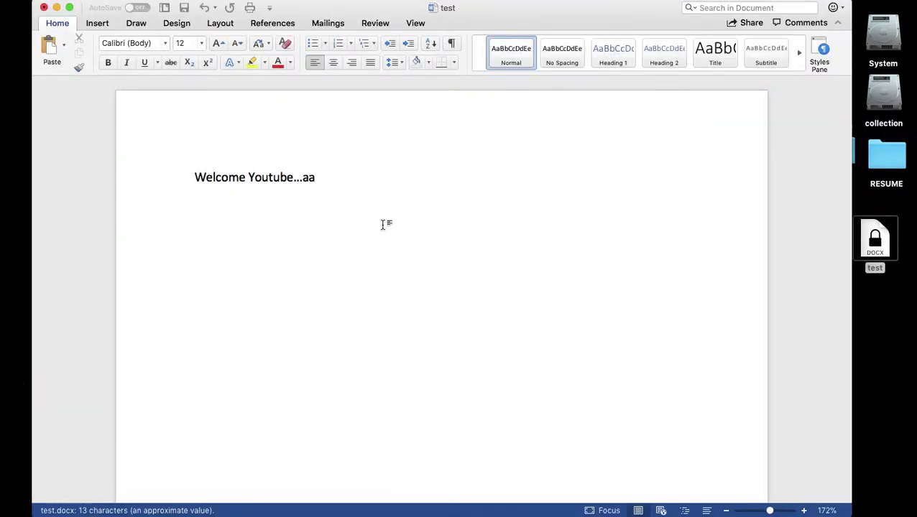